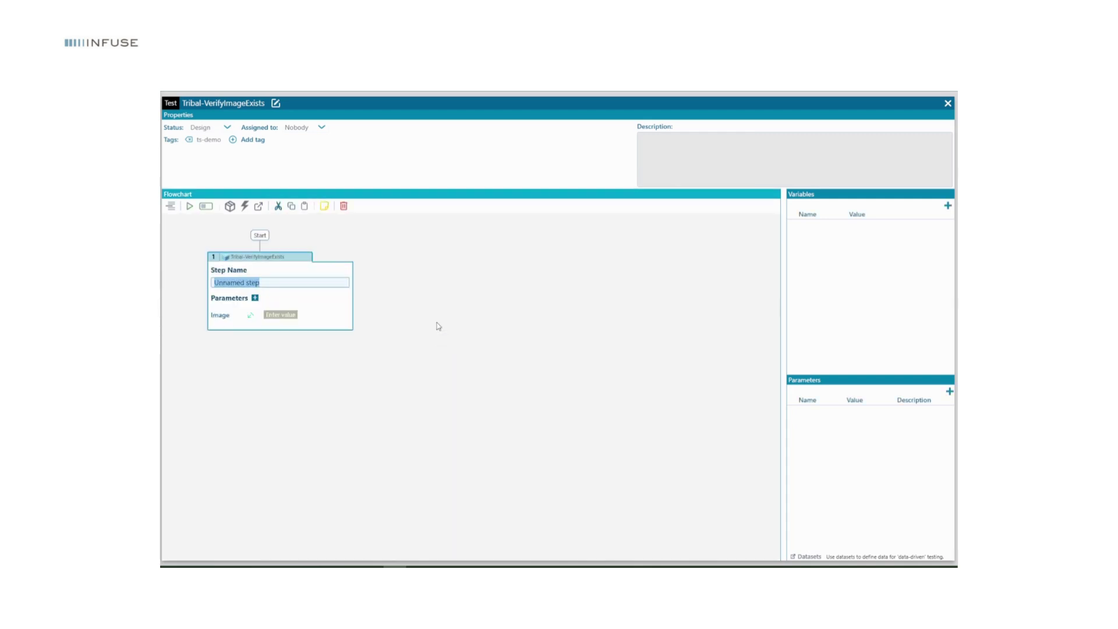
{"action": "type", "text": "Verify s"}
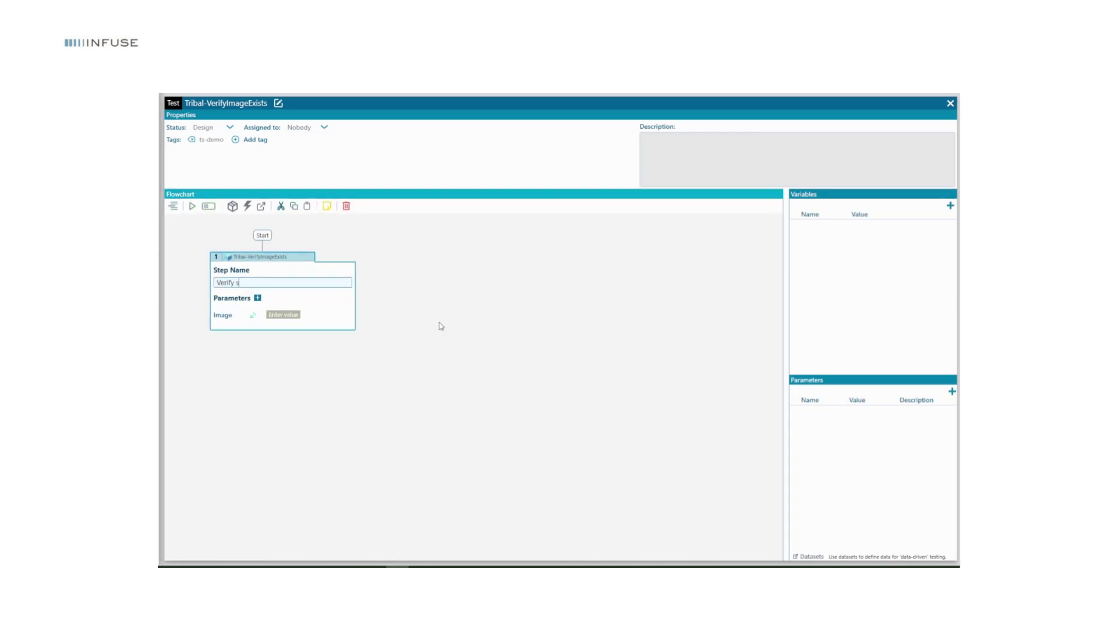
{"action": "type", "text": "tuden"}
{"action": "type", "text": "found"}
Step: Name step 1 'Verify student found' and set its Image to student_found_id, a captured record-counter image
{"action": "key", "text": "Return"}
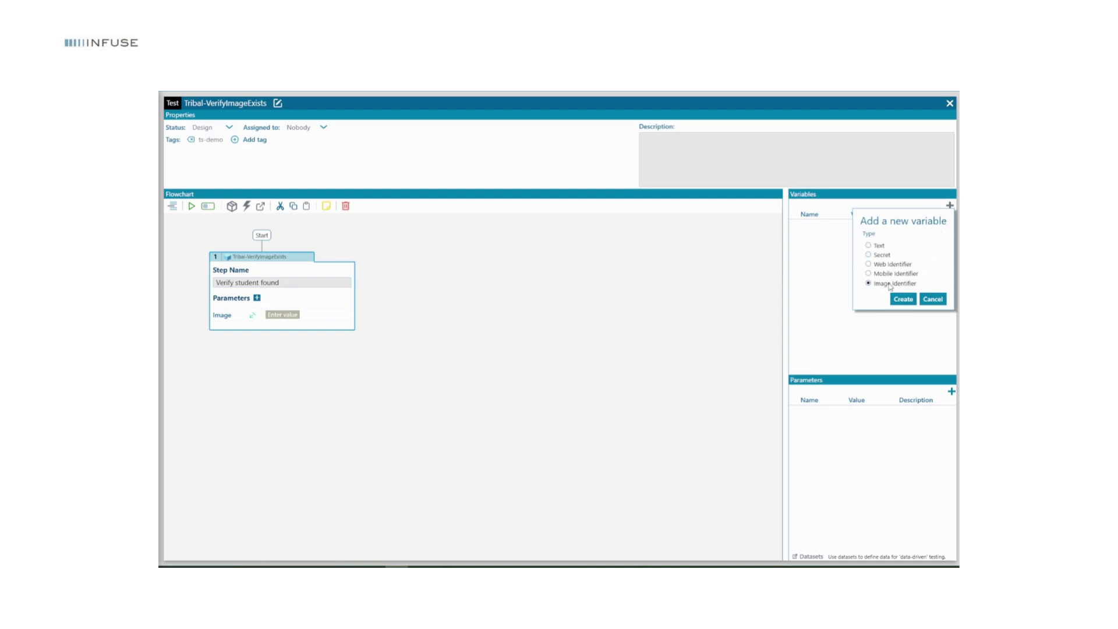
{"action": "left_click", "coordinate": [901, 299]}
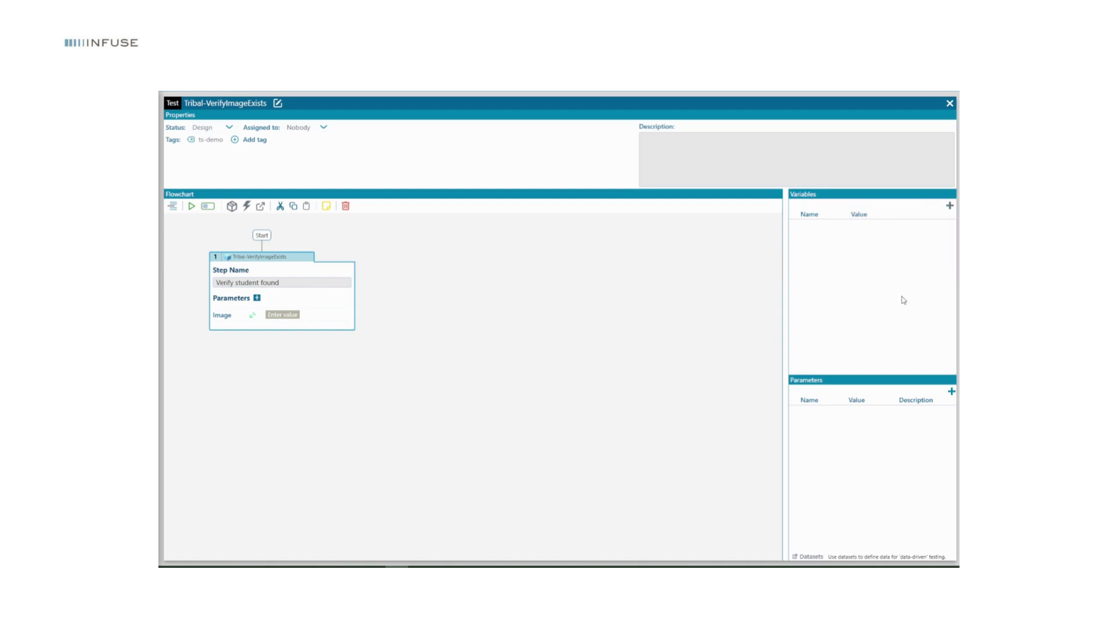
{"action": "type", "text": "student"}
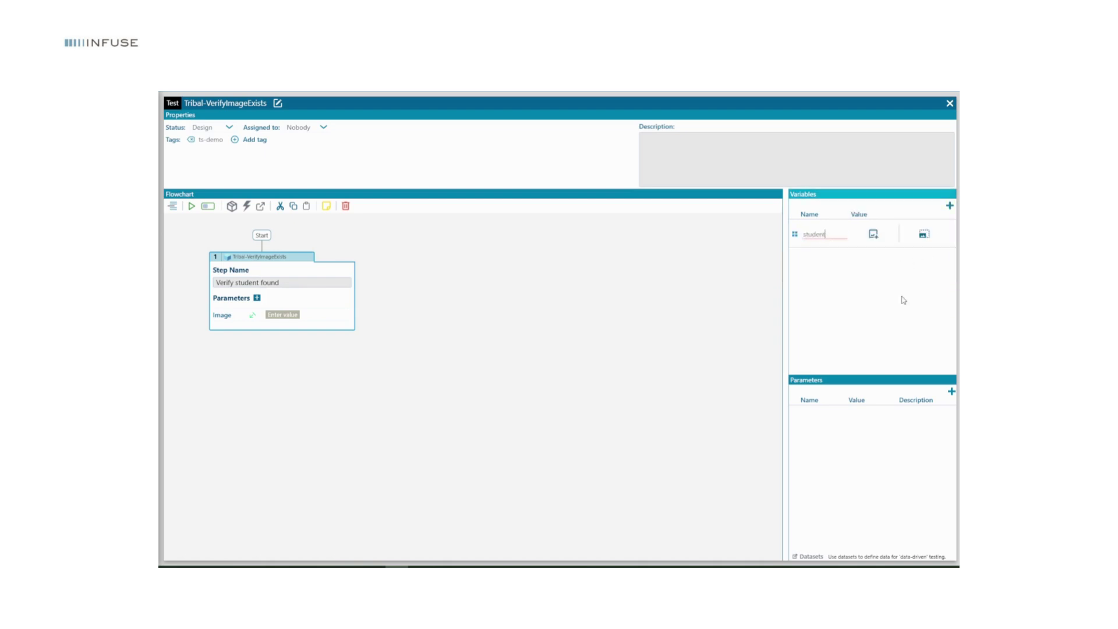
{"action": "type", "text": "_found"}
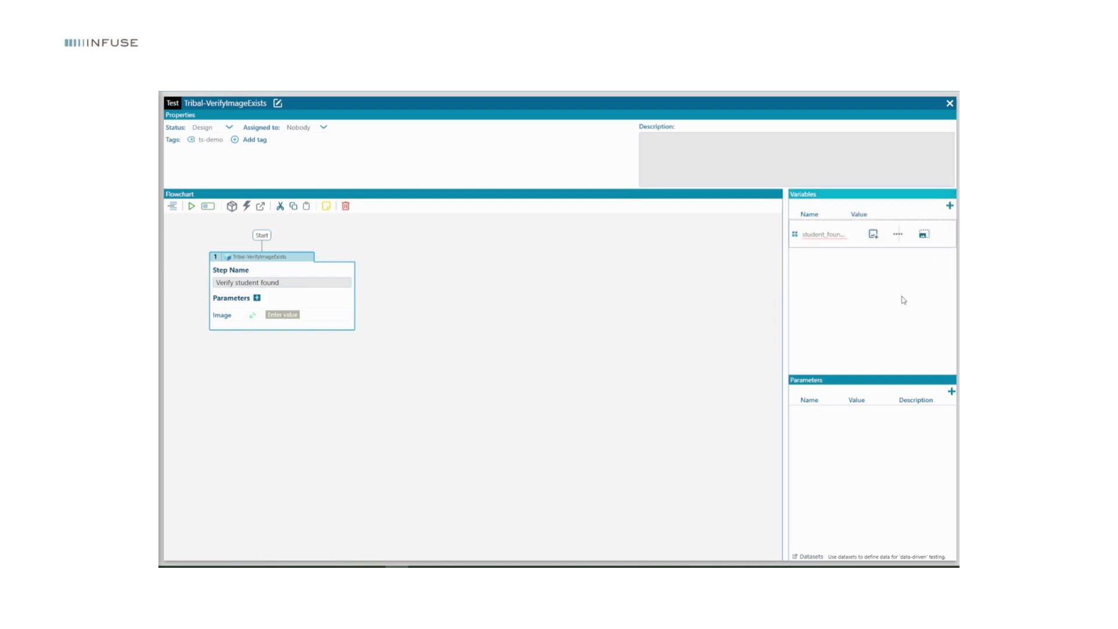
{"action": "left_click", "coordinate": [874, 234]}
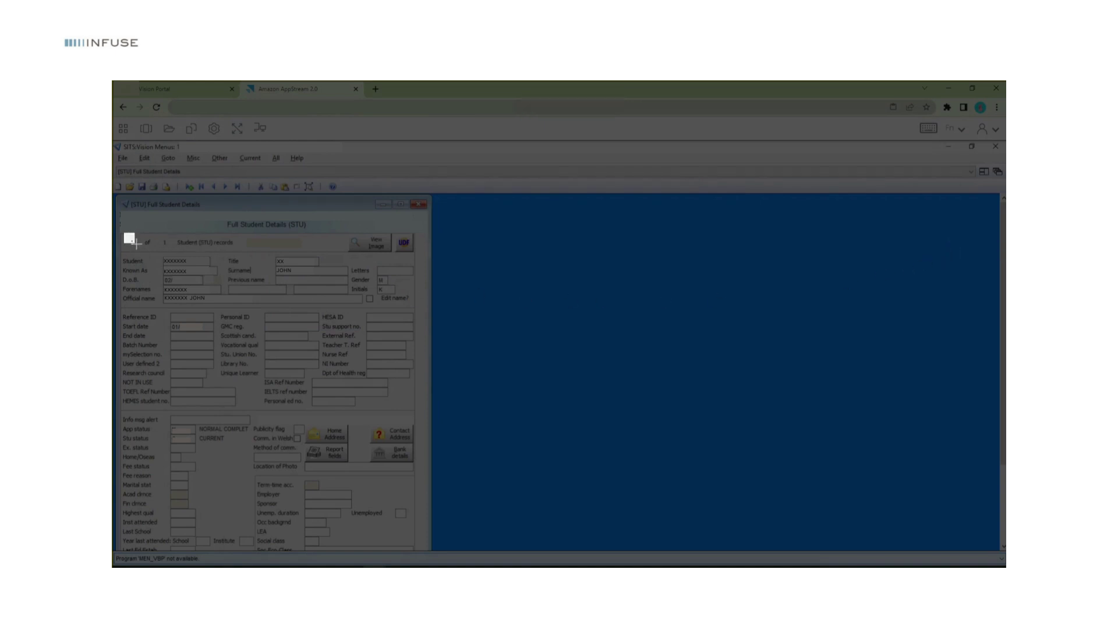
{"action": "left_click_drag", "start_coordinate": [125, 233], "coordinate": [243, 258]}
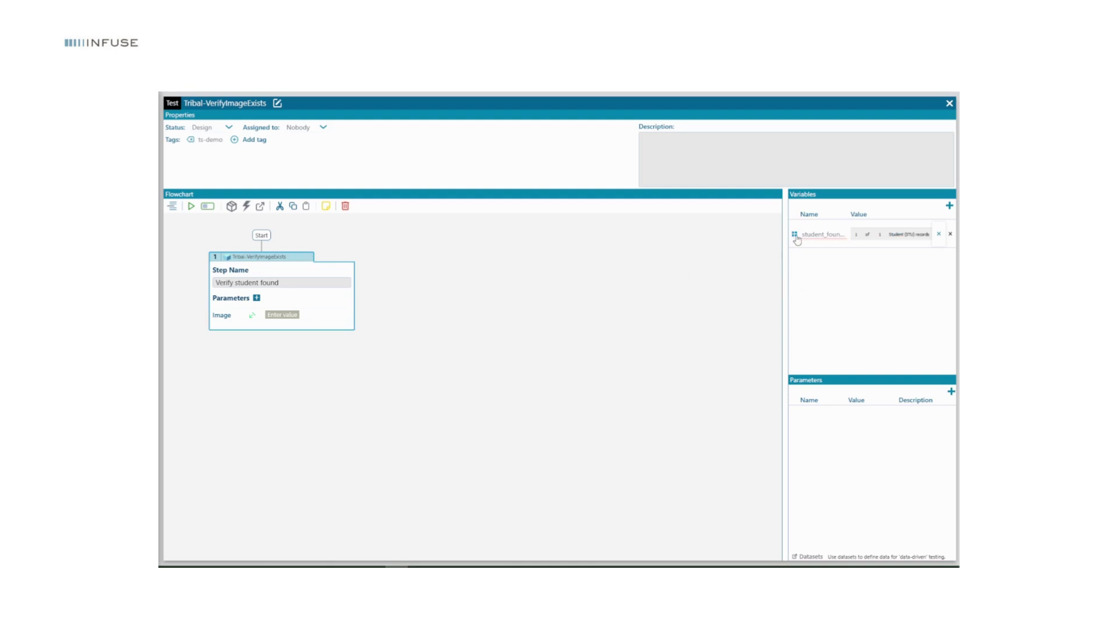
{"action": "left_click_drag", "start_coordinate": [794, 235], "coordinate": [281, 315]}
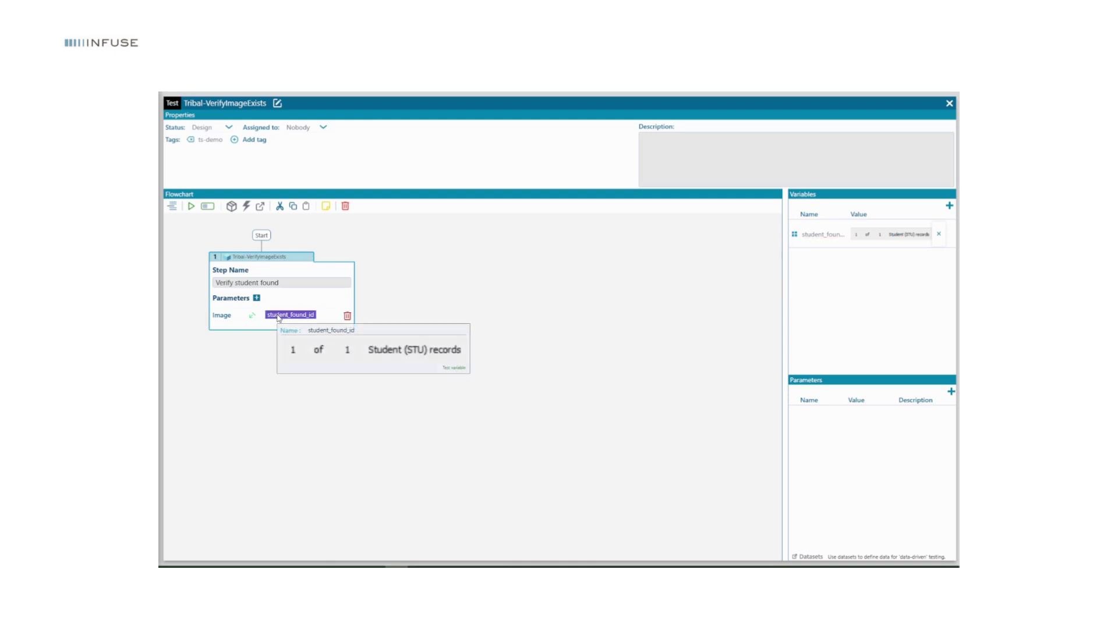
Step: Create a dummy_img variable loaded from access_tribal_client.png
{"action": "left_click", "coordinate": [888, 291]}
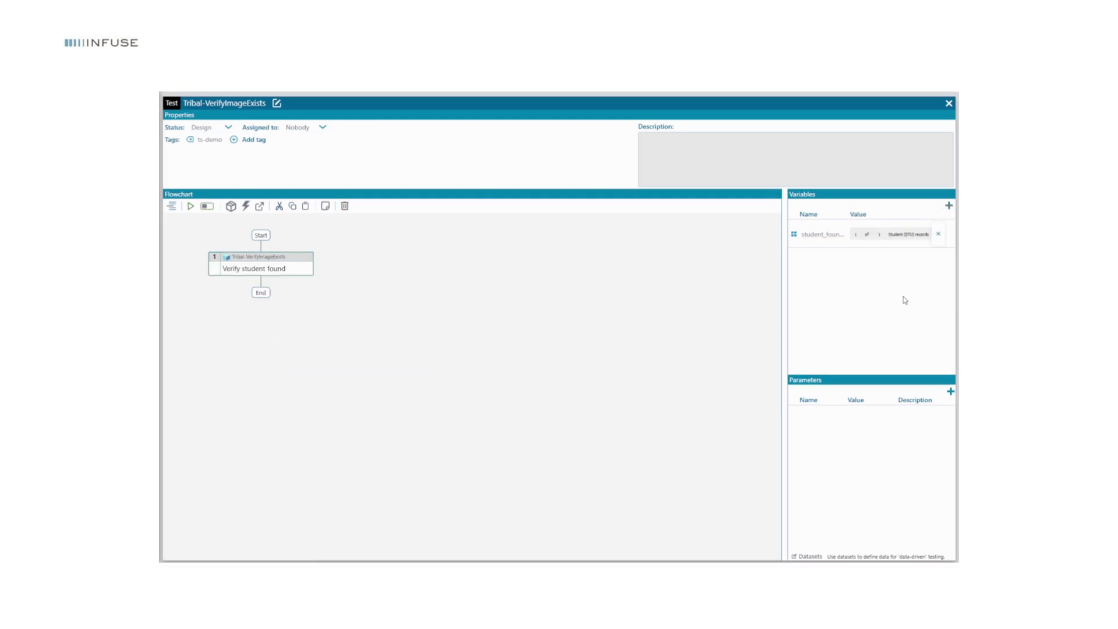
{"action": "type", "text": "dummy_img"}
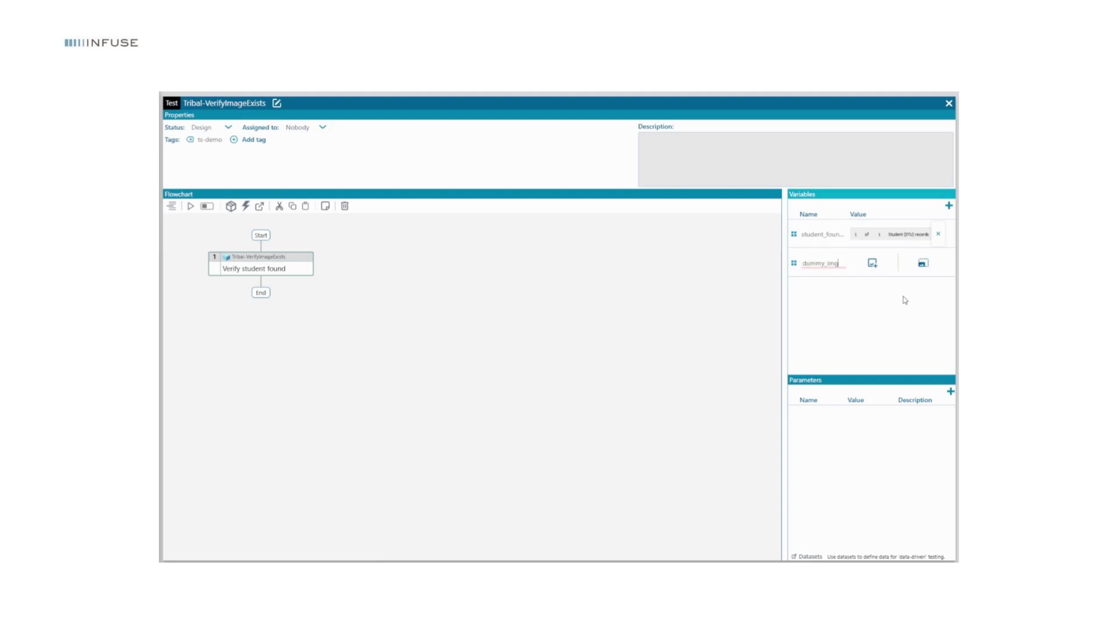
{"action": "key", "text": "Return"}
{"action": "left_click", "coordinate": [872, 263]}
{"action": "left_click", "coordinate": [250, 177]}
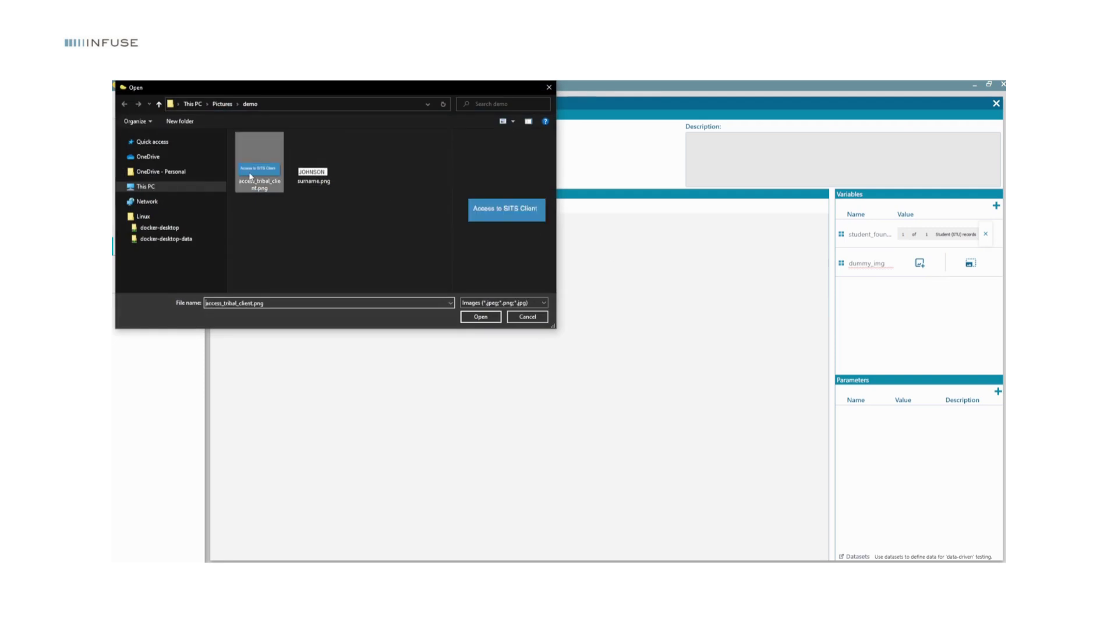
{"action": "double_click", "coordinate": [251, 177]}
Step: Insert a Tribal Verify Image Exists step named 'negative verification' with dummy_img as its Image
{"action": "right_click", "coordinate": [262, 283]}
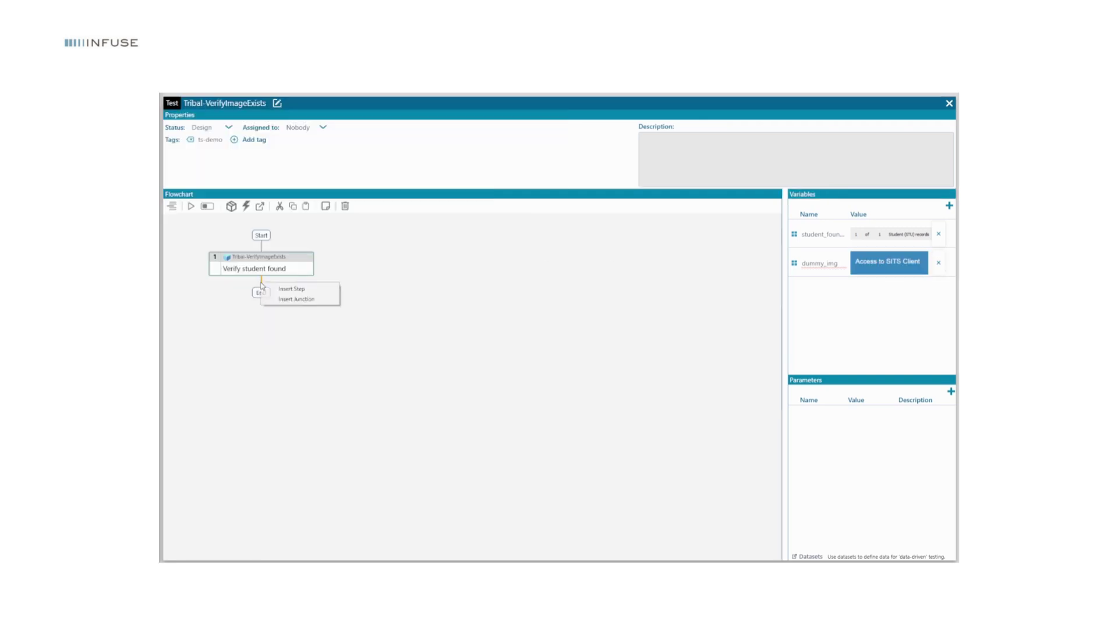
{"action": "left_click", "coordinate": [290, 289]}
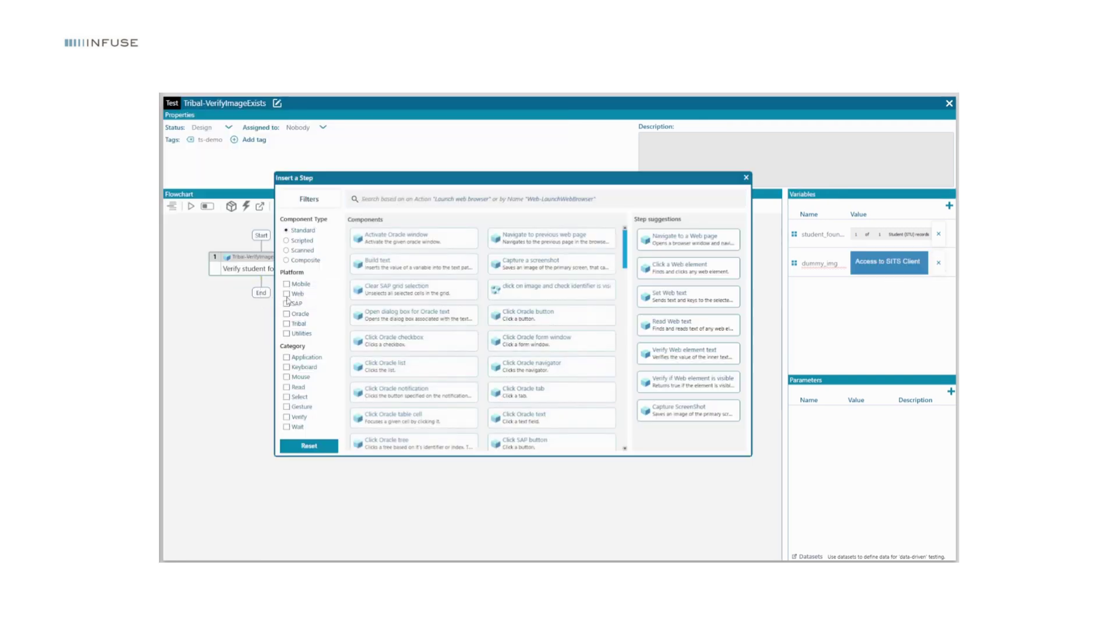
{"action": "left_click", "coordinate": [287, 323]}
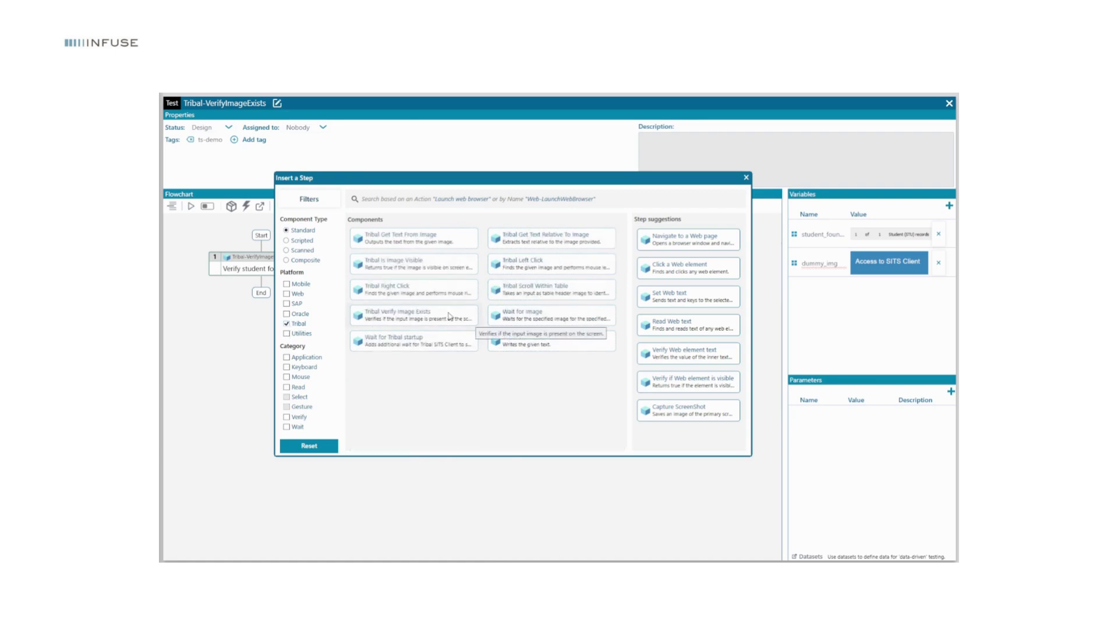
{"action": "left_click", "coordinate": [450, 316]}
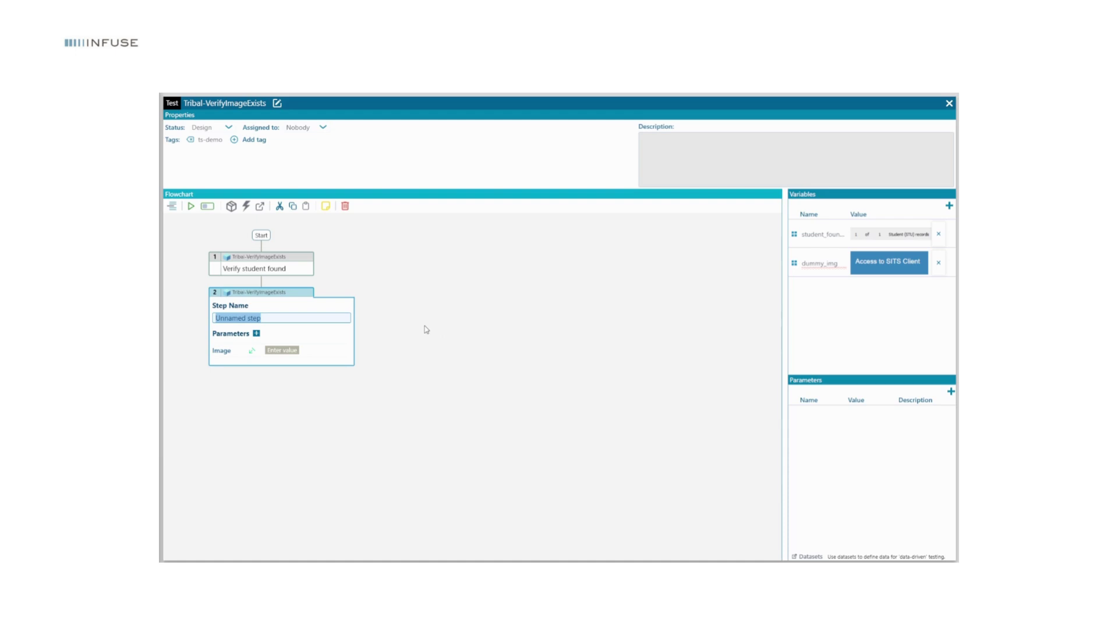
{"action": "type", "text": "negative veri"}
{"action": "type", "text": "fication"}
{"action": "key", "text": "Return"}
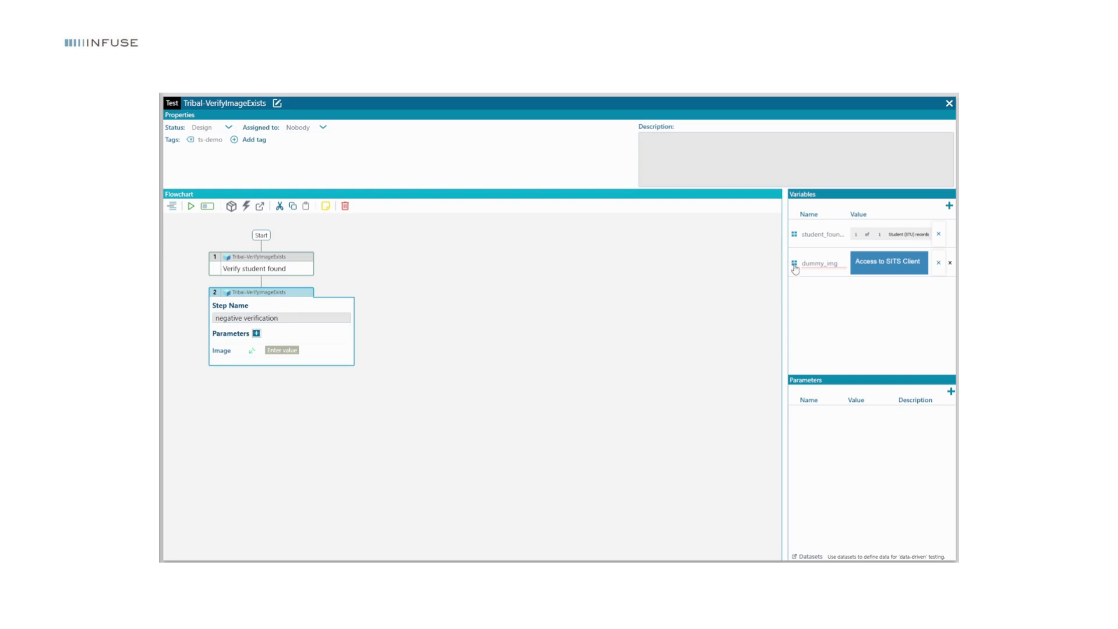
{"action": "left_click_drag", "start_coordinate": [794, 262], "coordinate": [276, 358]}
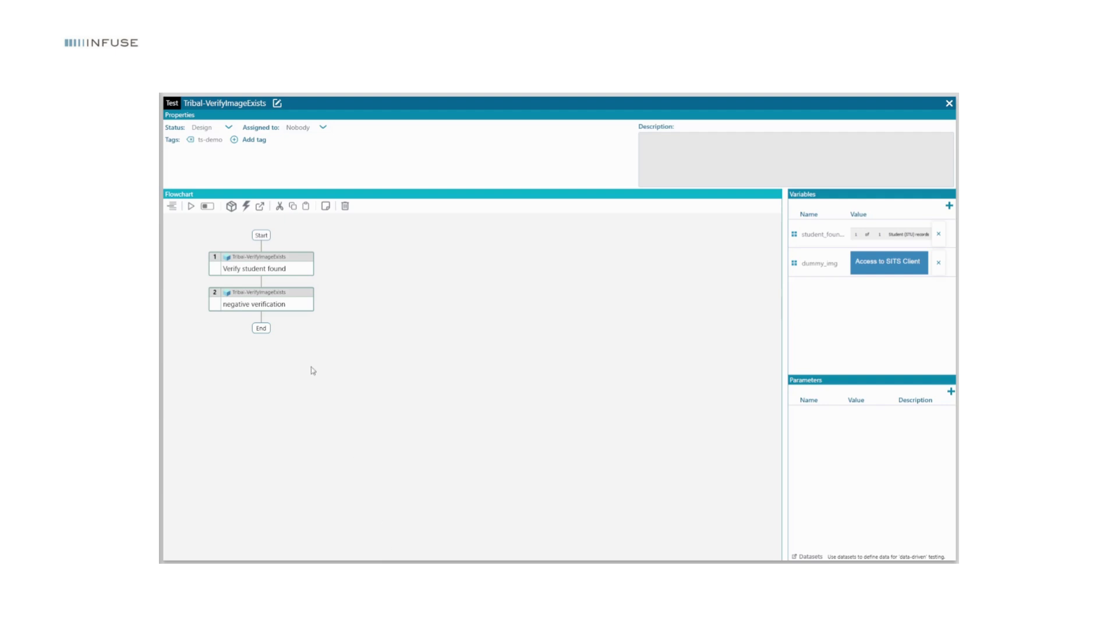
{"action": "left_click_drag", "start_coordinate": [190, 248], "coordinate": [331, 332]}
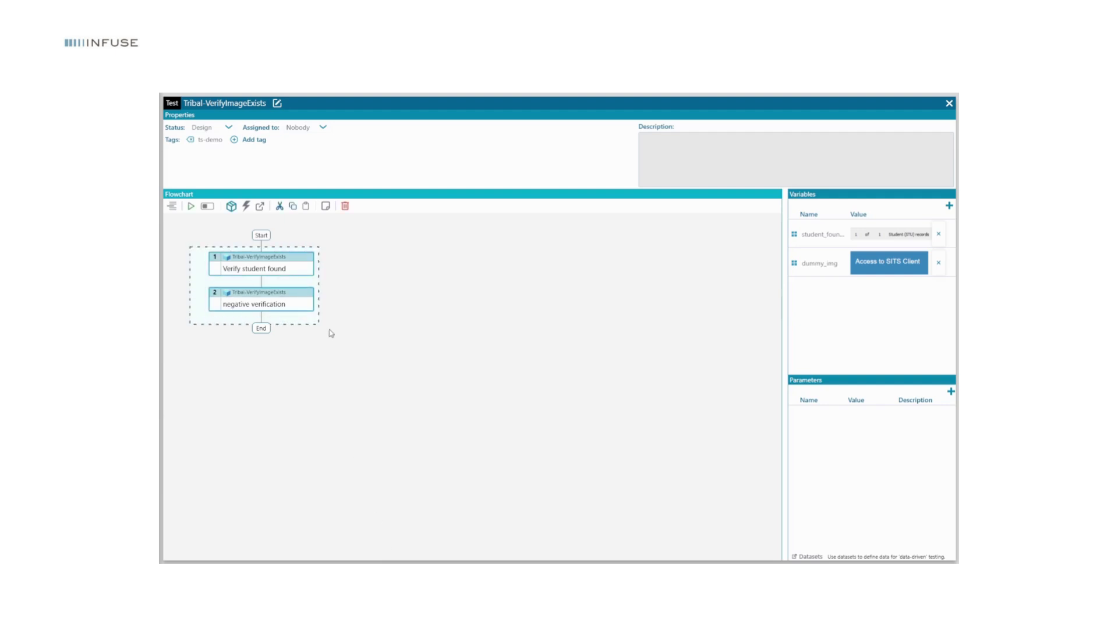
Step: Run the two-step test and view the traceback for the failed 'negative verification' step
{"action": "left_click", "coordinate": [191, 206]}
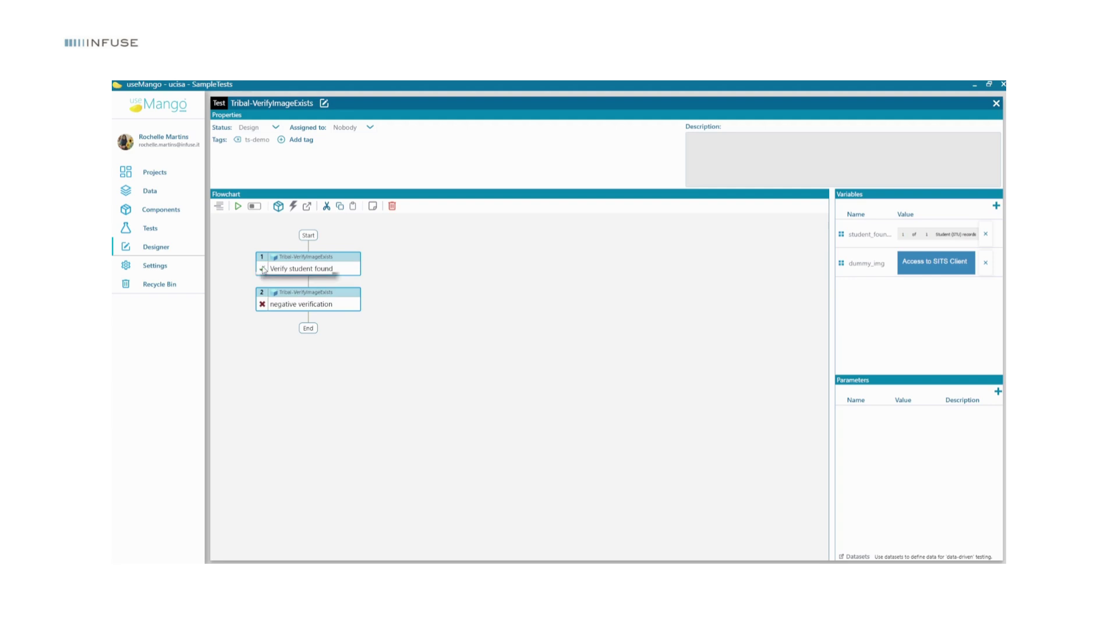
{"action": "left_click", "coordinate": [262, 304]}
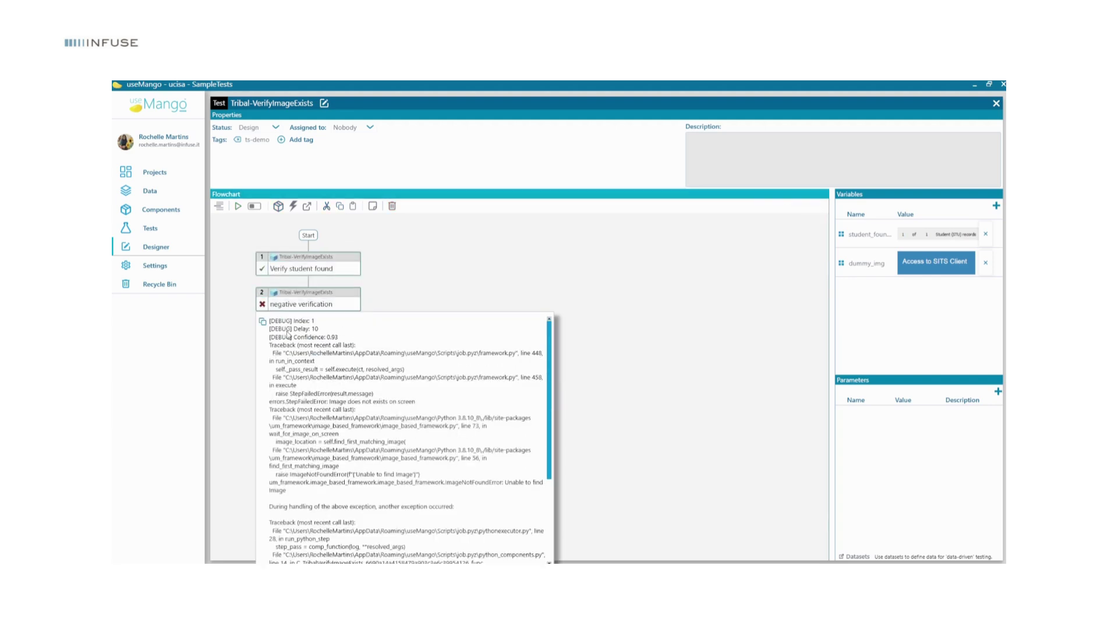